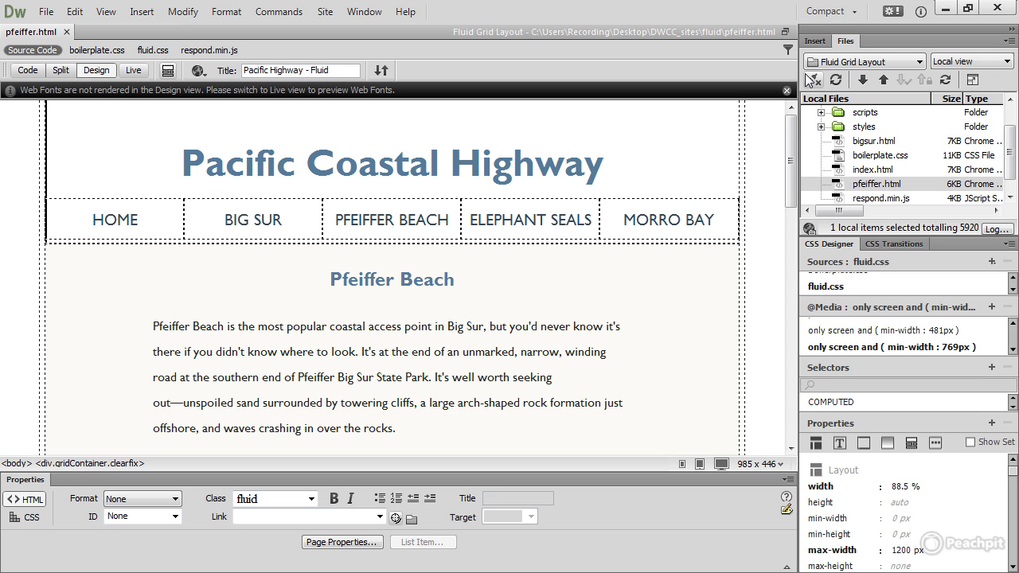
Step: Switch to Edge Animate and play the slideshow composition through its timeline
{"action": "left_click", "coordinate": [944, 12]}
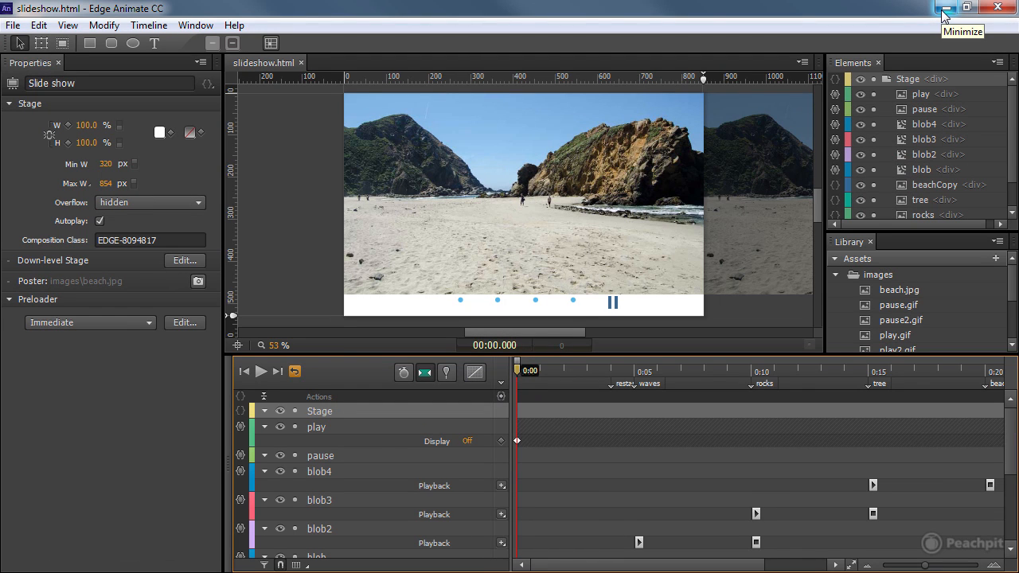
{"action": "left_click", "coordinate": [260, 372]}
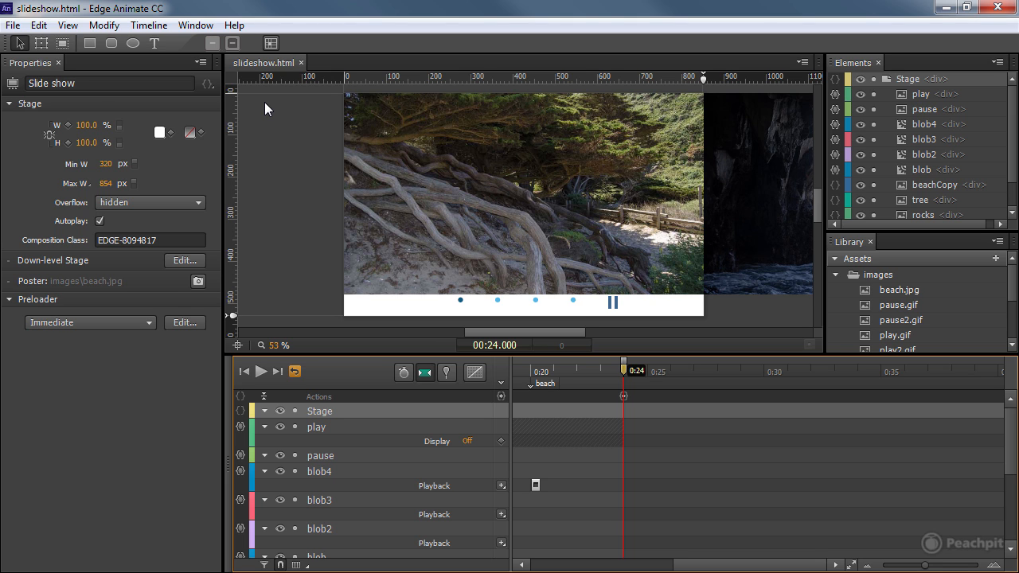
Step: Publish the slideshow as an Animate Deployment Package only, with the Web publish target turned off
{"action": "left_click", "coordinate": [14, 25]}
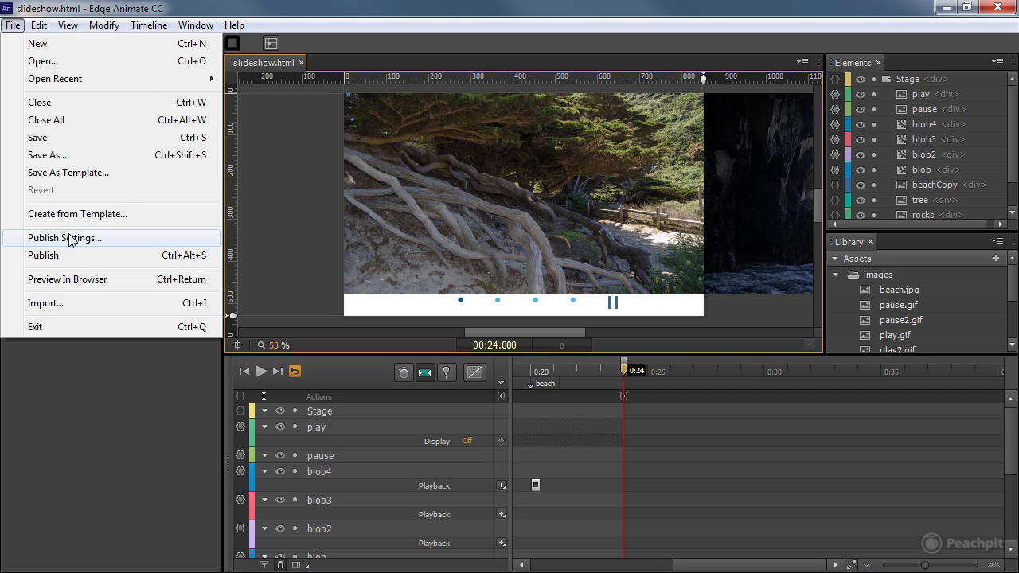
{"action": "left_click", "coordinate": [70, 238]}
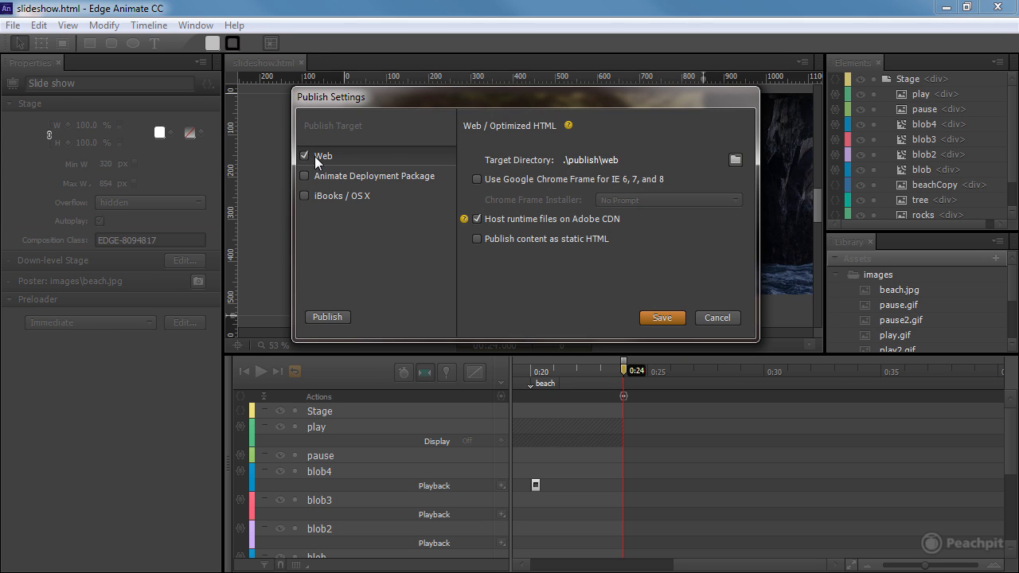
{"action": "left_click", "coordinate": [303, 154]}
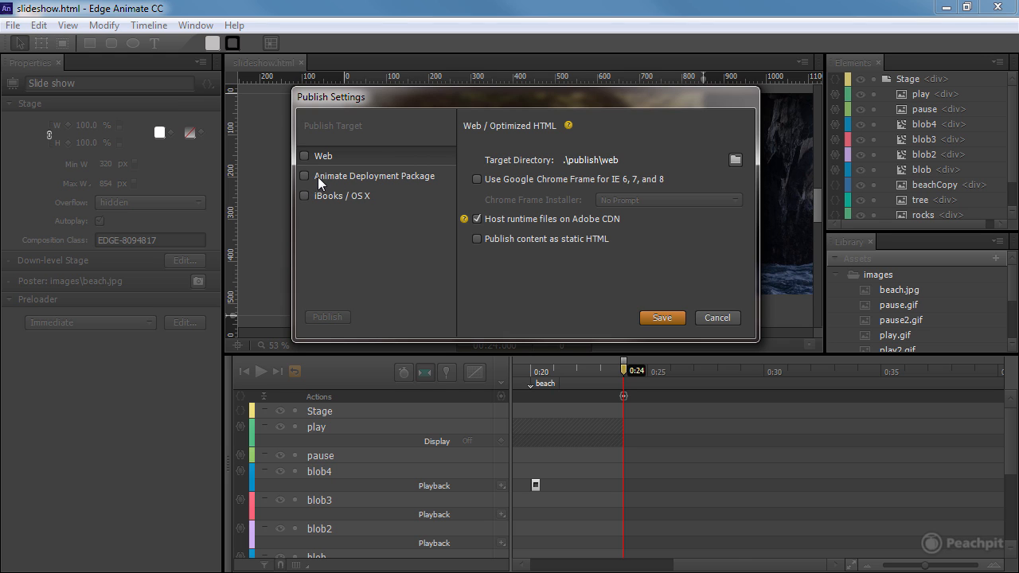
{"action": "left_click", "coordinate": [303, 176]}
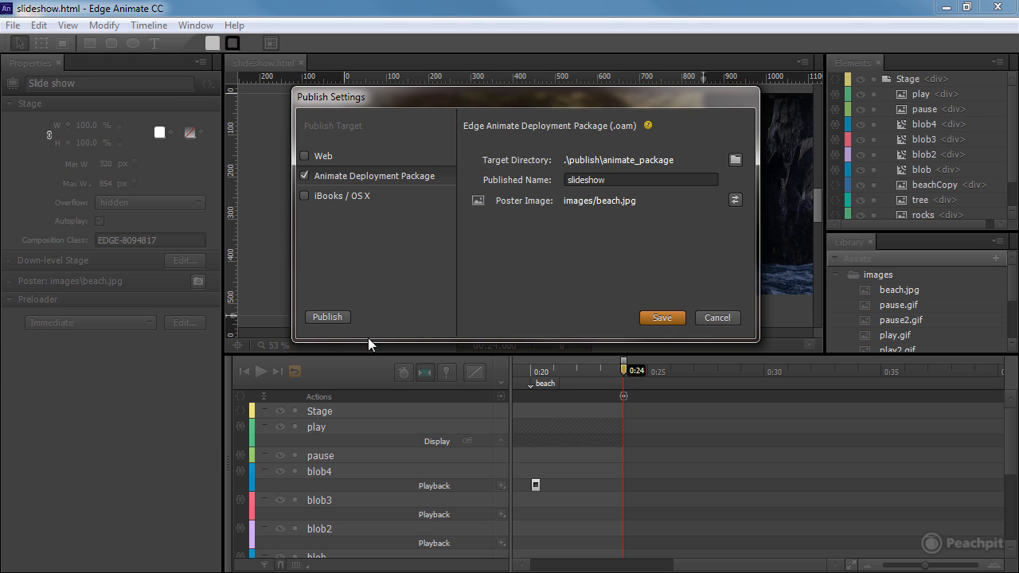
{"action": "left_click", "coordinate": [327, 317]}
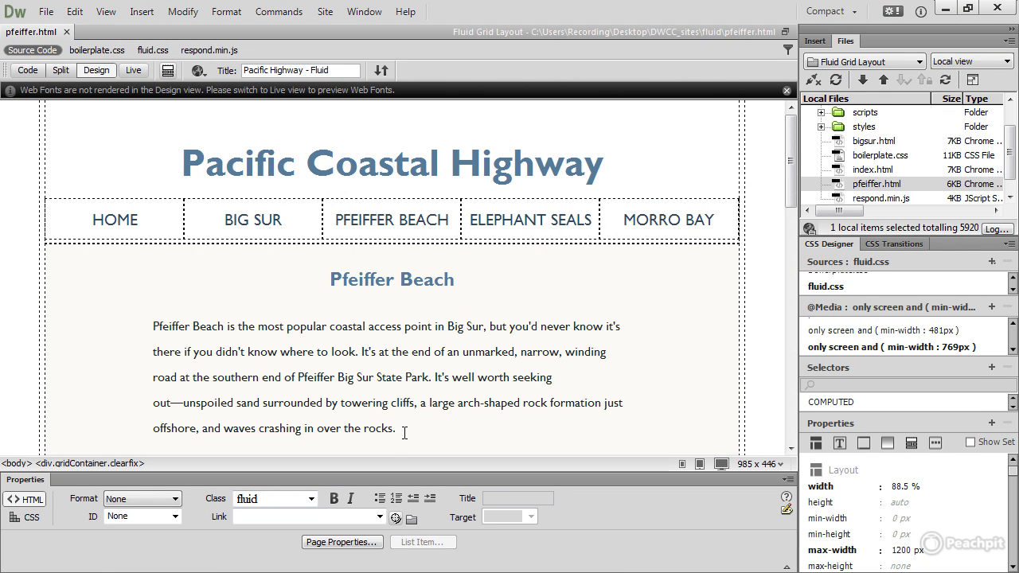
Step: Place the insertion point after the introductory Pfeiffer Beach paragraph, outside its p element but inside the intro article
{"action": "left_click", "coordinate": [405, 430]}
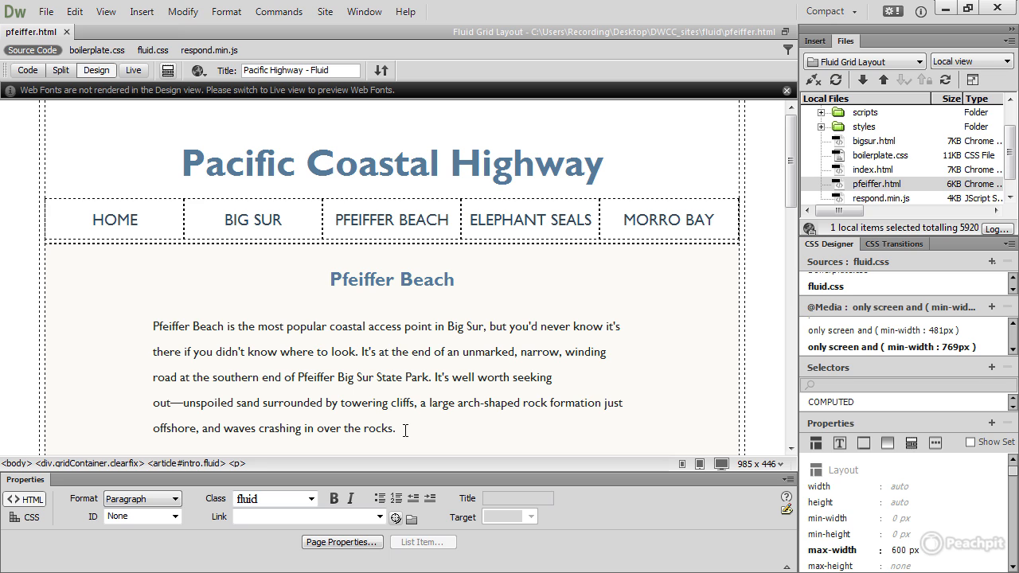
{"action": "left_click", "coordinate": [237, 463]}
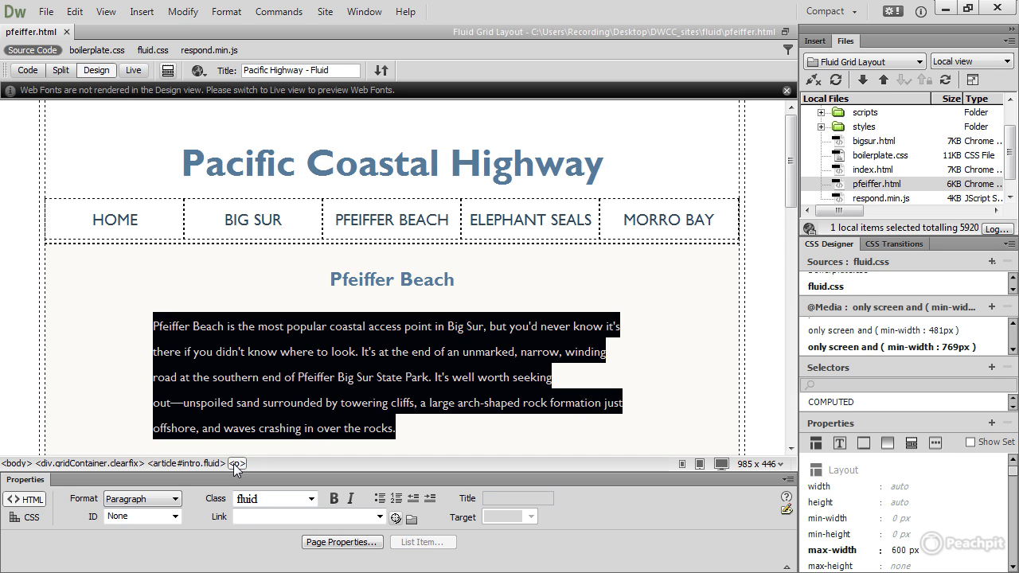
{"action": "key", "text": "Right"}
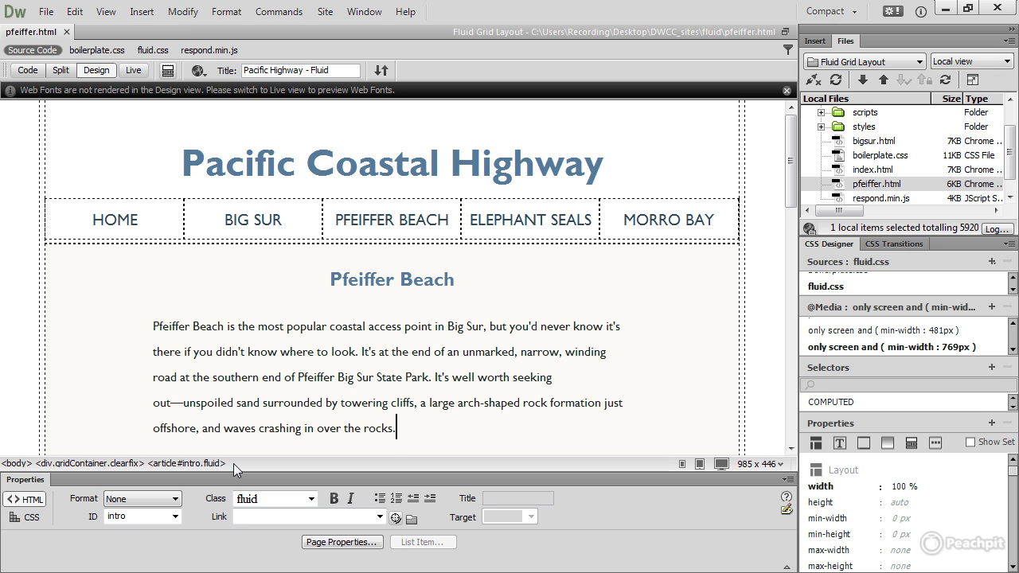
Step: Insert an Edge Animate Composition using slideshow.oam from Desktop/DreamweaverCC_LbV/assets/Multimedia/animate_assets/publish/animate_package
{"action": "left_click", "coordinate": [815, 42]}
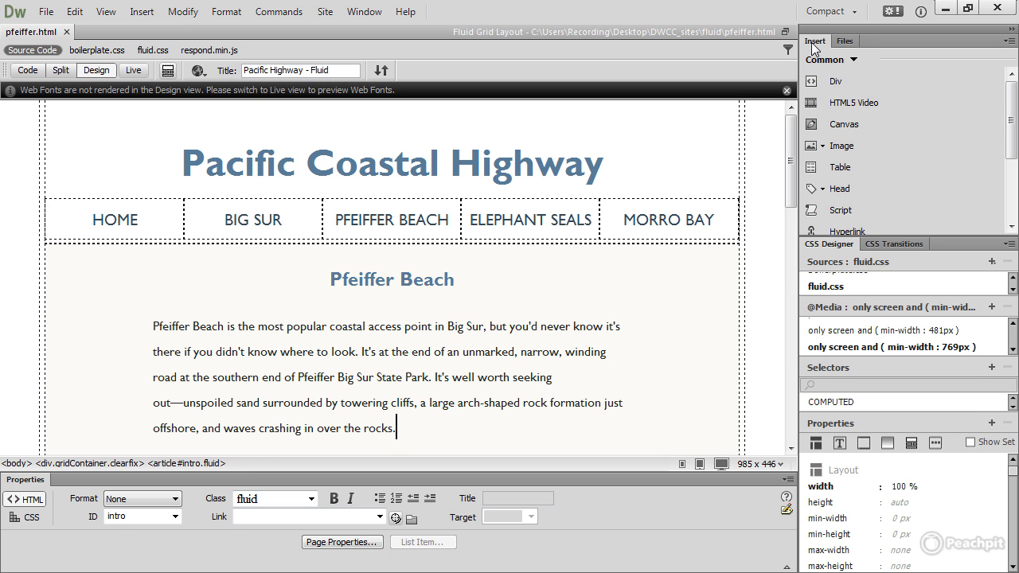
{"action": "left_click", "coordinate": [842, 61]}
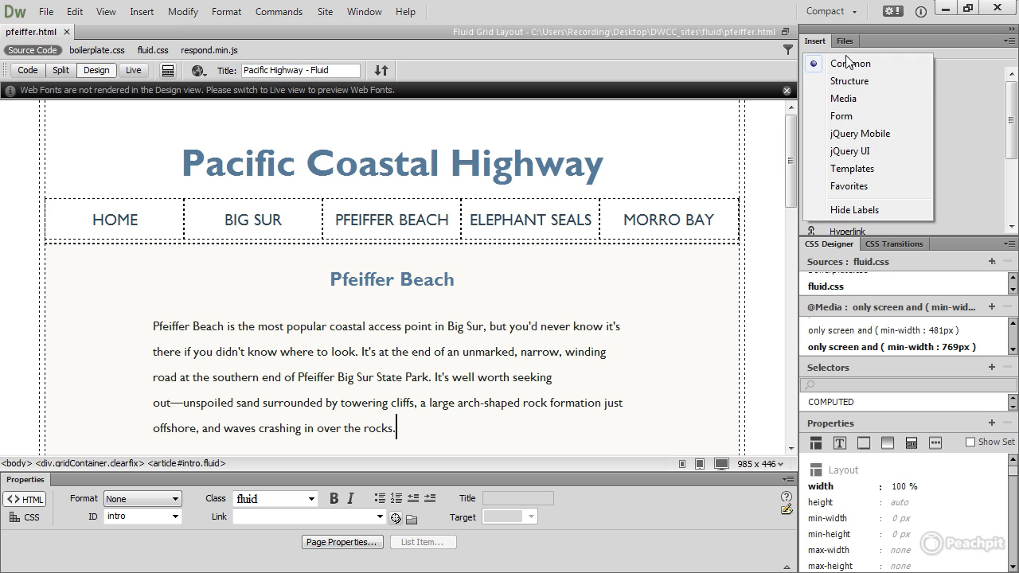
{"action": "left_click", "coordinate": [843, 99]}
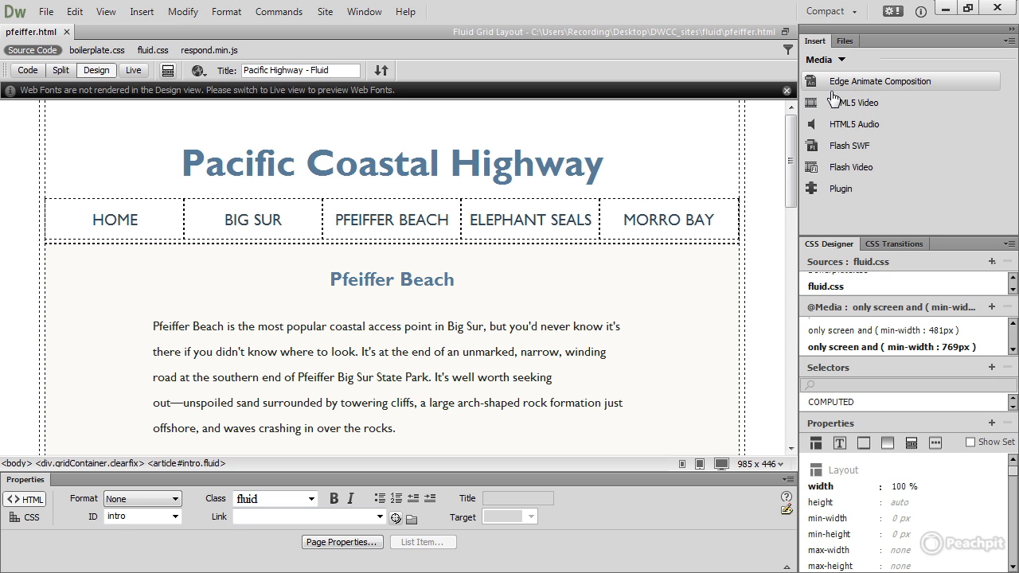
{"action": "left_click", "coordinate": [890, 85]}
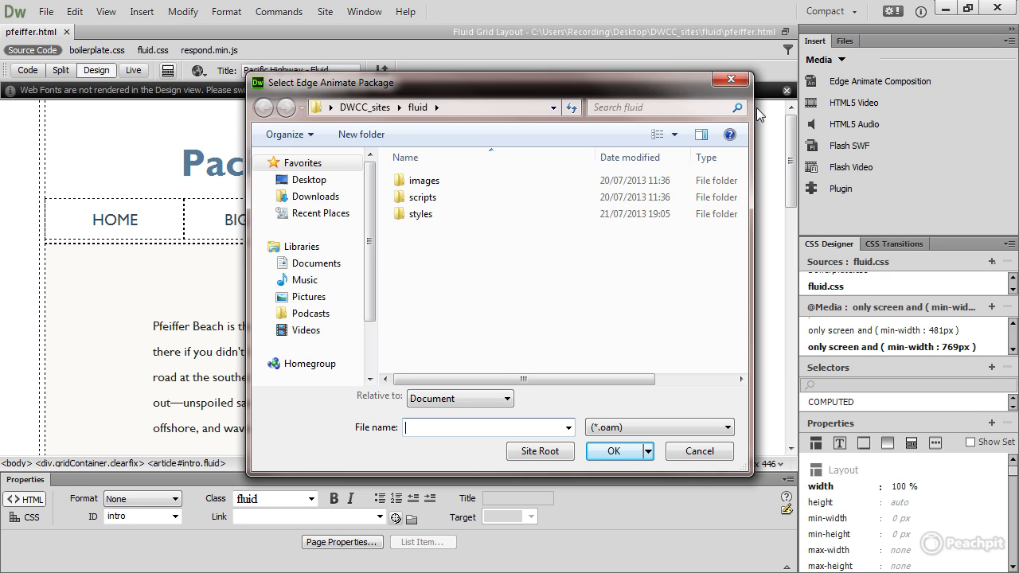
{"action": "left_click", "coordinate": [319, 183]}
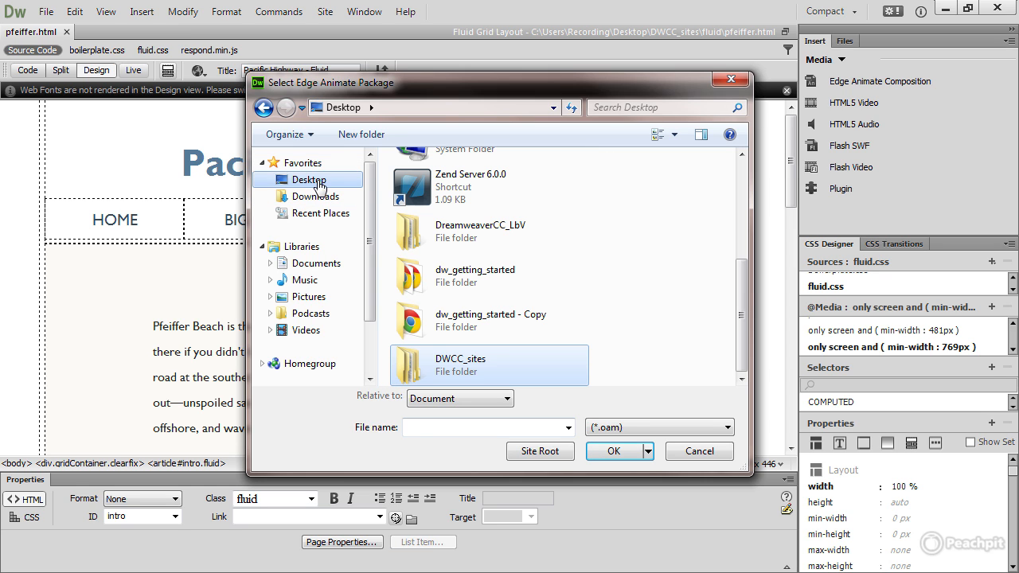
{"action": "double_click", "coordinate": [481, 239]}
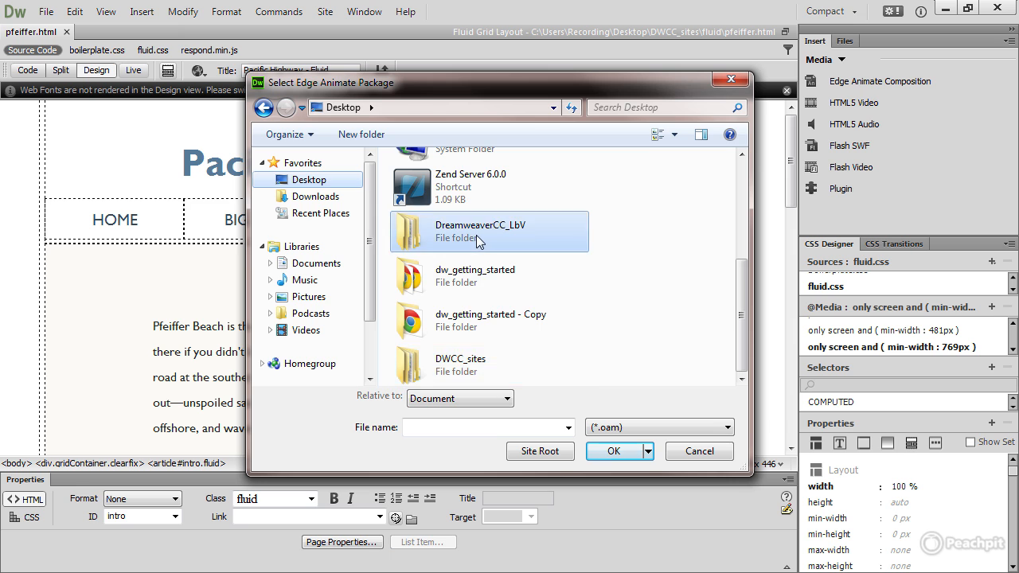
{"action": "double_click", "coordinate": [432, 186]}
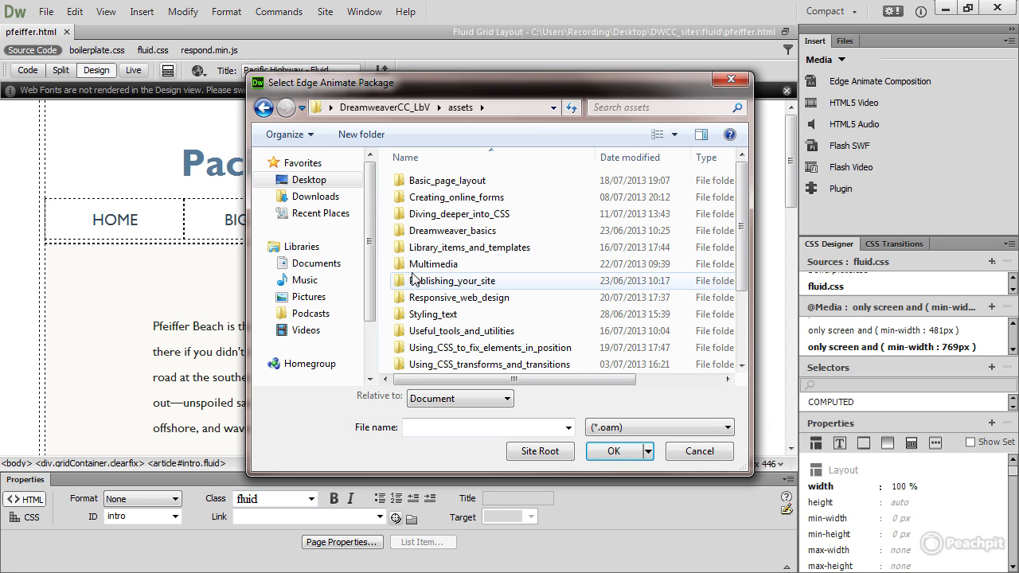
{"action": "double_click", "coordinate": [421, 264]}
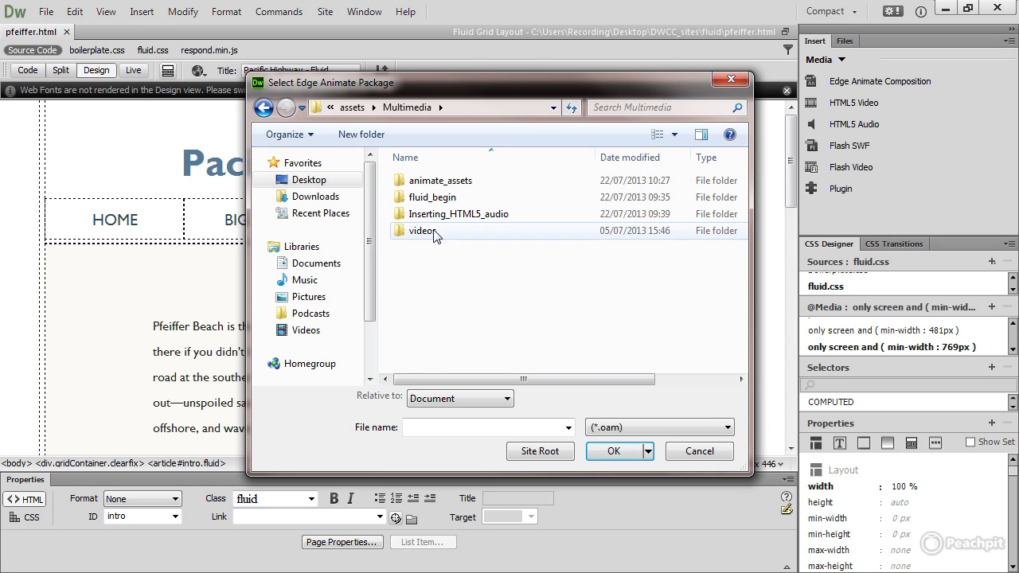
{"action": "double_click", "coordinate": [414, 180]}
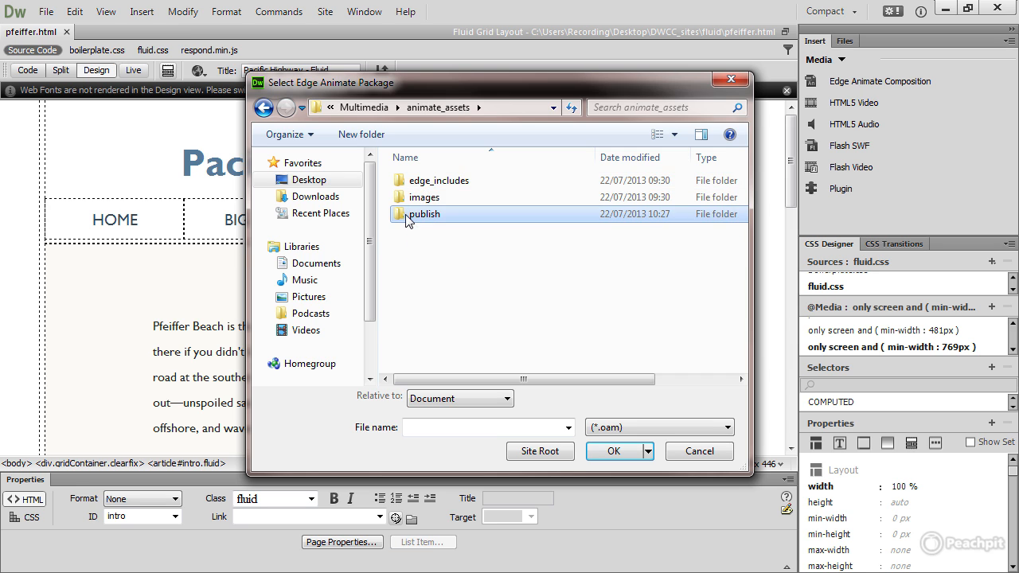
{"action": "double_click", "coordinate": [414, 213]}
{"action": "double_click", "coordinate": [415, 182]}
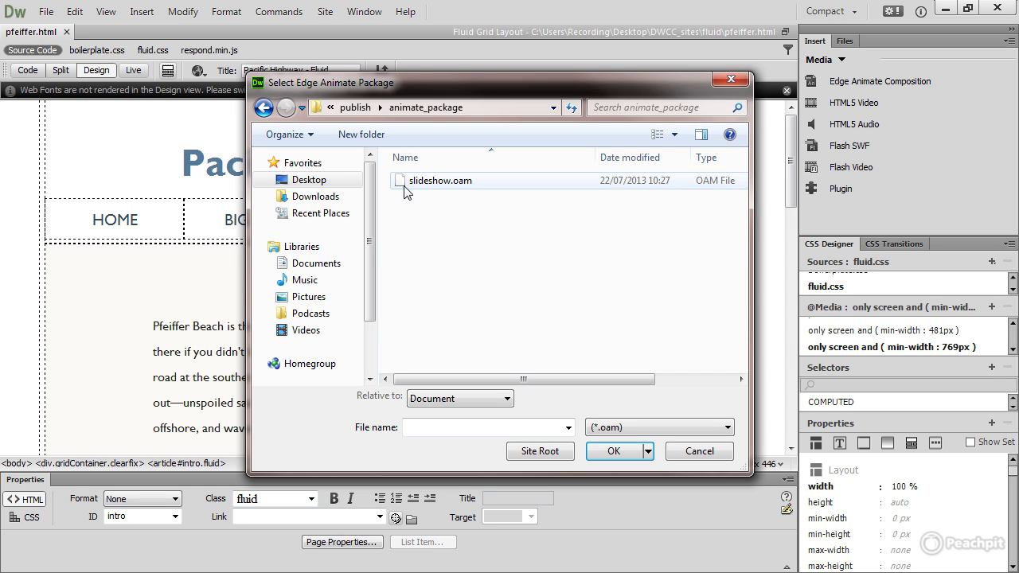
{"action": "left_click", "coordinate": [440, 185]}
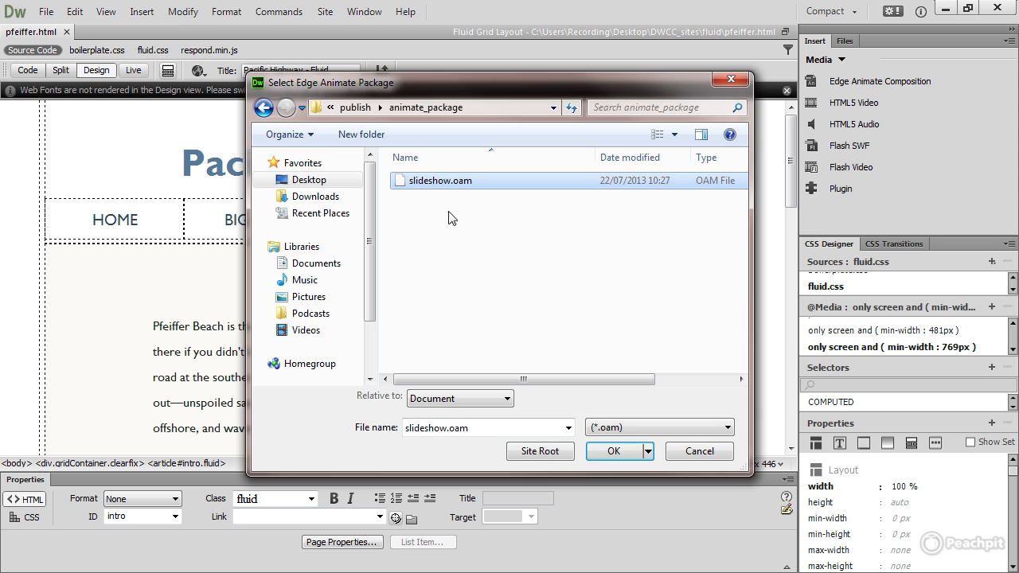
{"action": "left_click", "coordinate": [592, 452]}
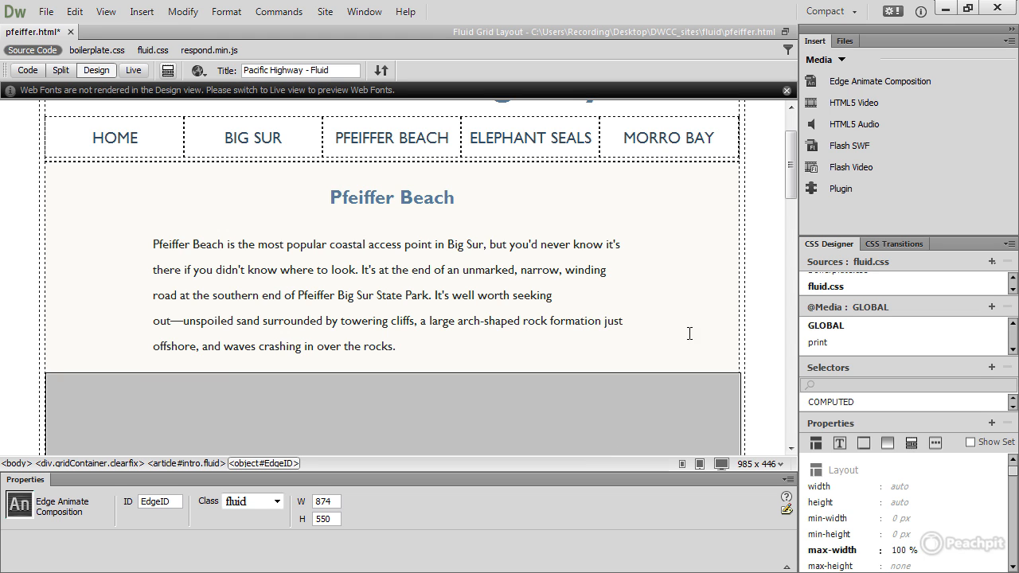
Step: Examine the inserted composition's placeholder, check the running slideshow in Live view, and return to Design view
{"action": "scroll", "coordinate": [789, 205], "scroll_direction": "down", "scroll_amount": 2}
{"action": "left_click_drag", "start_coordinate": [787, 207], "coordinate": [783, 235]}
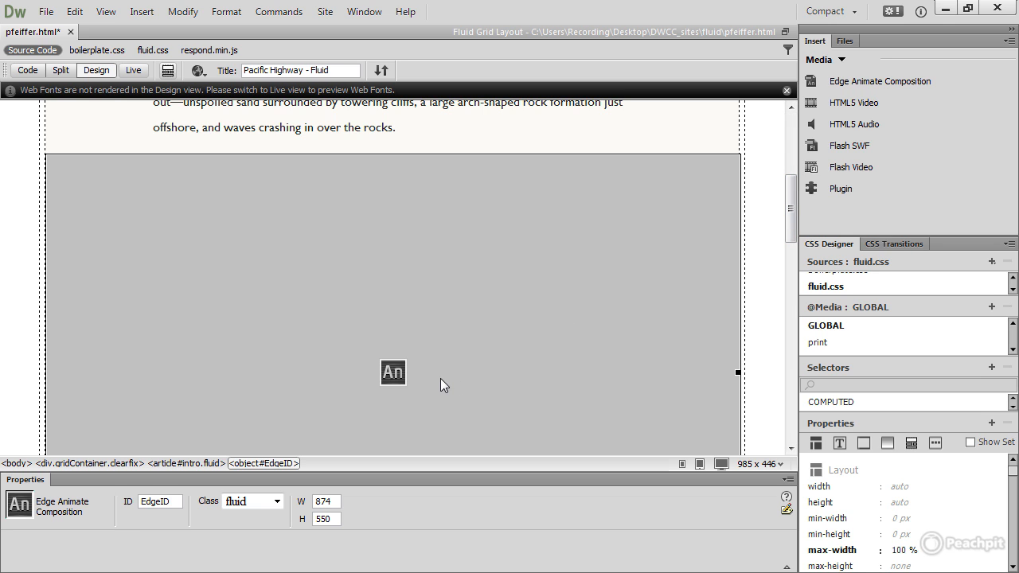
{"action": "left_click", "coordinate": [133, 70]}
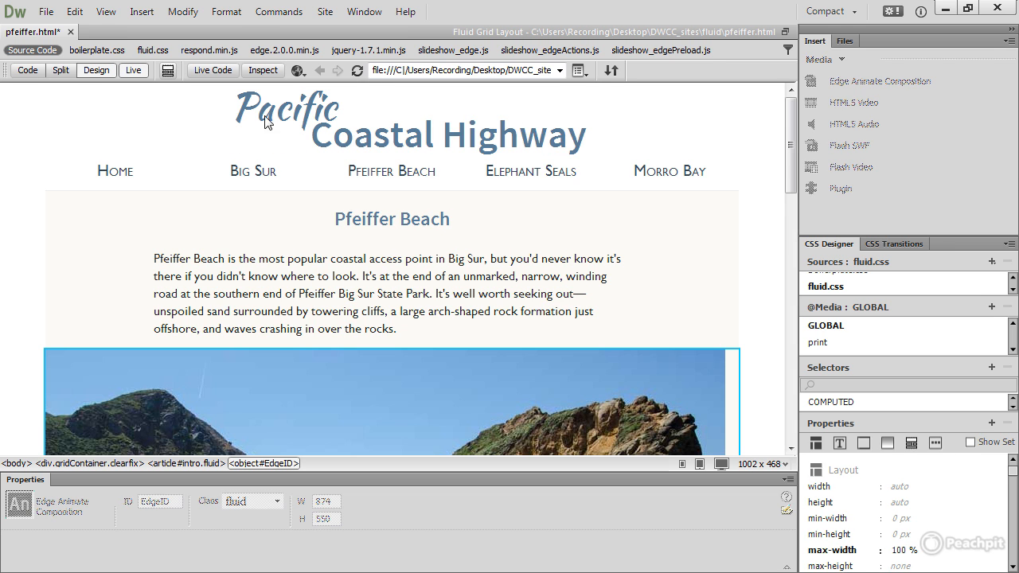
{"action": "left_click_drag", "start_coordinate": [792, 173], "coordinate": [791, 256]}
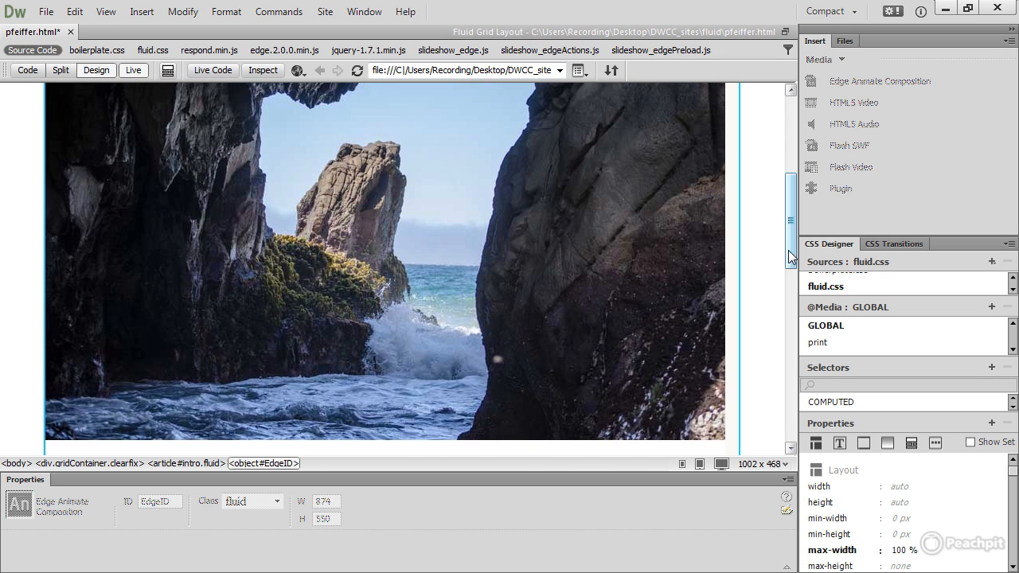
{"action": "left_click", "coordinate": [133, 70]}
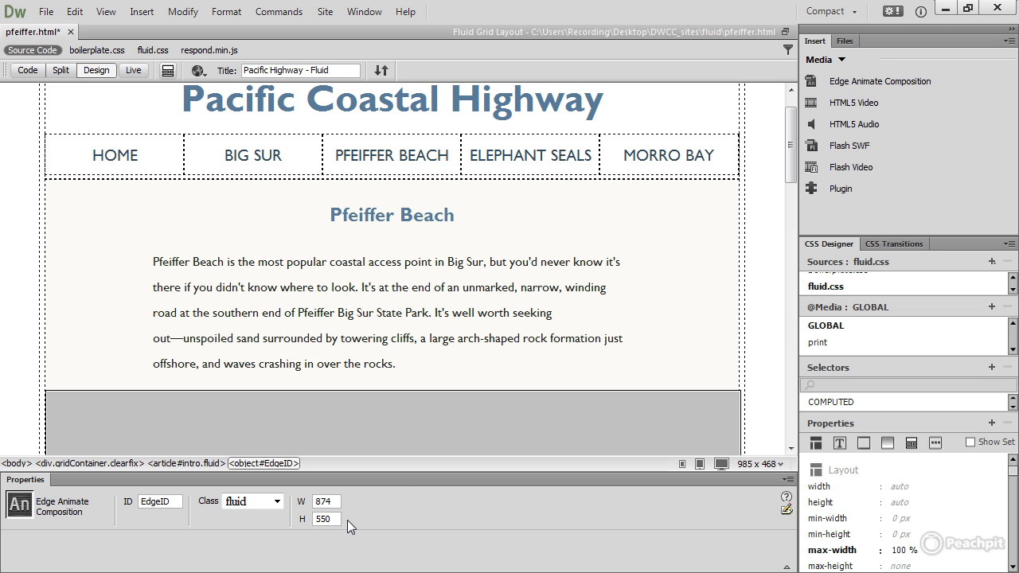
Step: Refresh the Fluid Grid Layout site's local file list and examine its top-level folders
{"action": "left_click", "coordinate": [847, 39]}
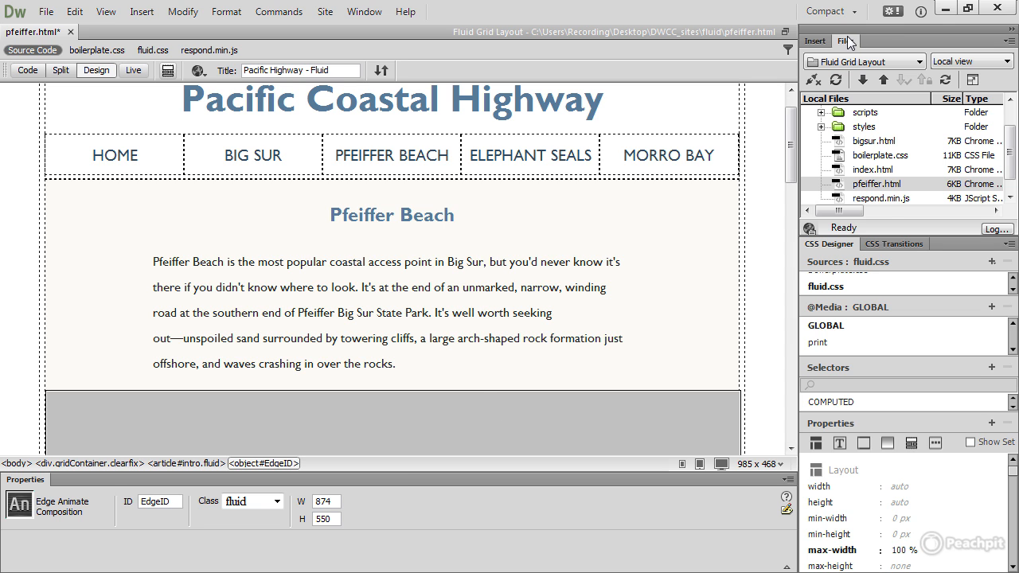
{"action": "left_click_drag", "start_coordinate": [1011, 159], "coordinate": [1011, 146]}
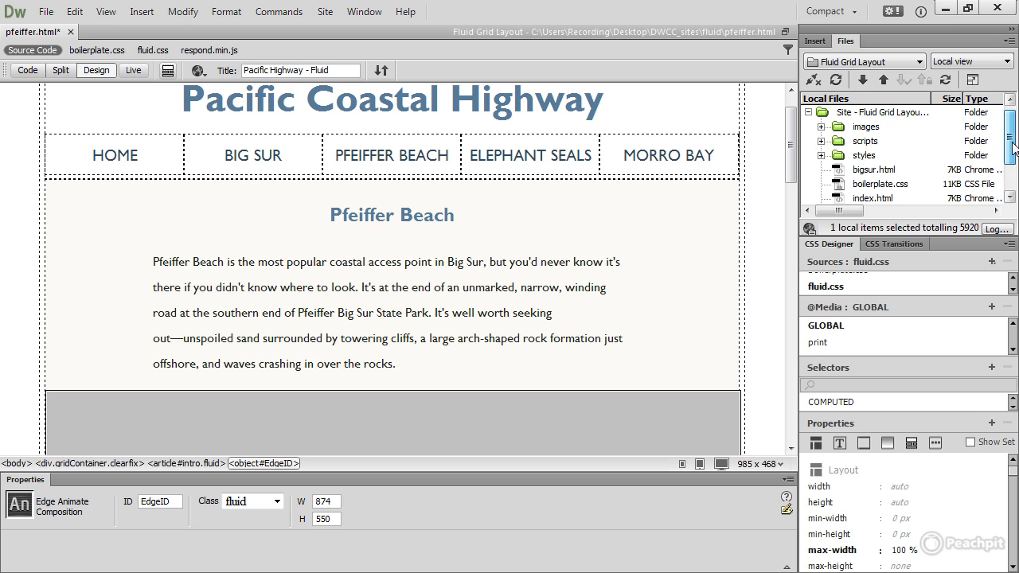
{"action": "left_click", "coordinate": [835, 80]}
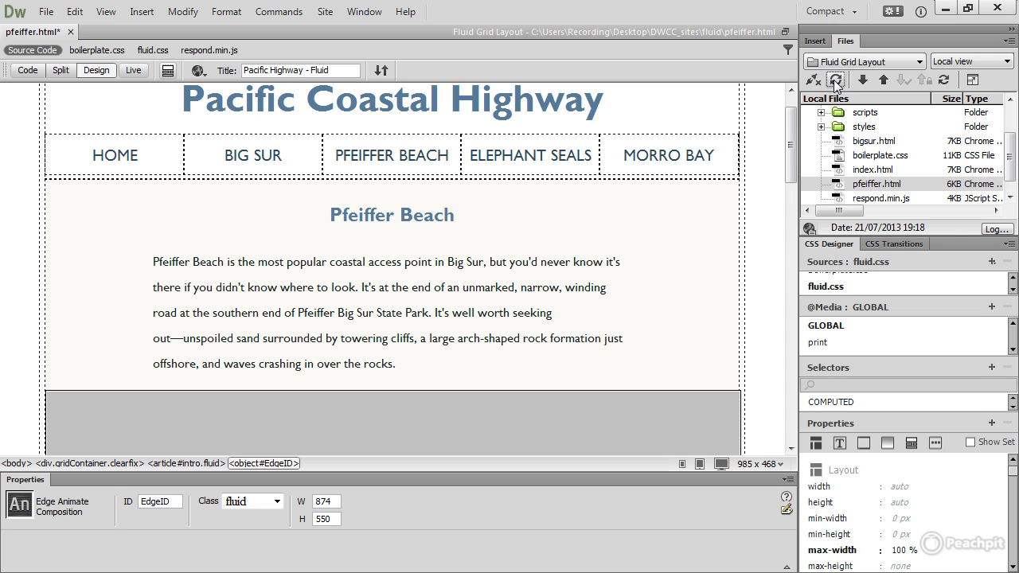
{"action": "left_click_drag", "start_coordinate": [1009, 159], "coordinate": [1015, 133]}
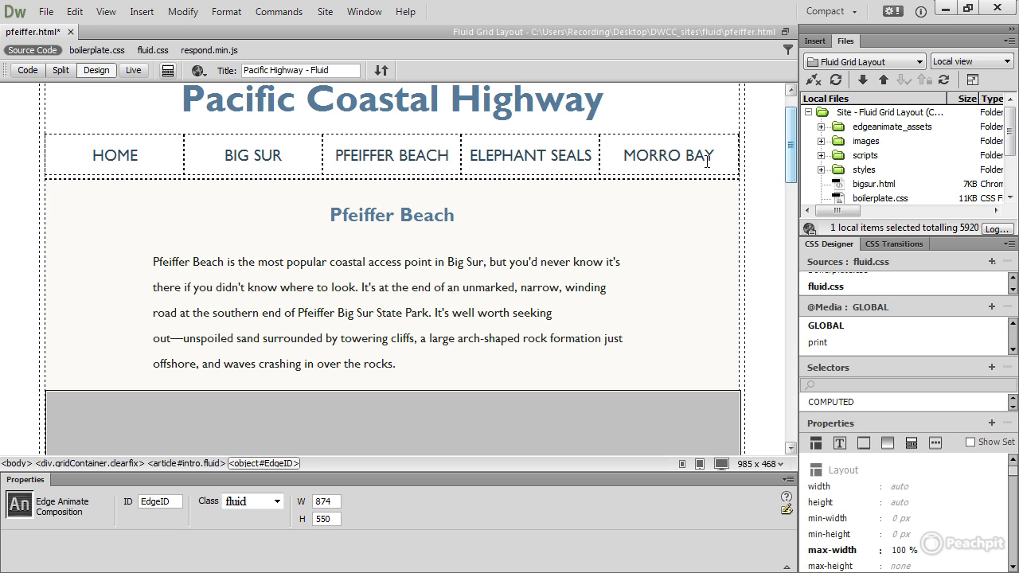
Step: Save pfeiffer.html and preview the page's slideshow in Google Chrome
{"action": "left_click", "coordinate": [47, 11]}
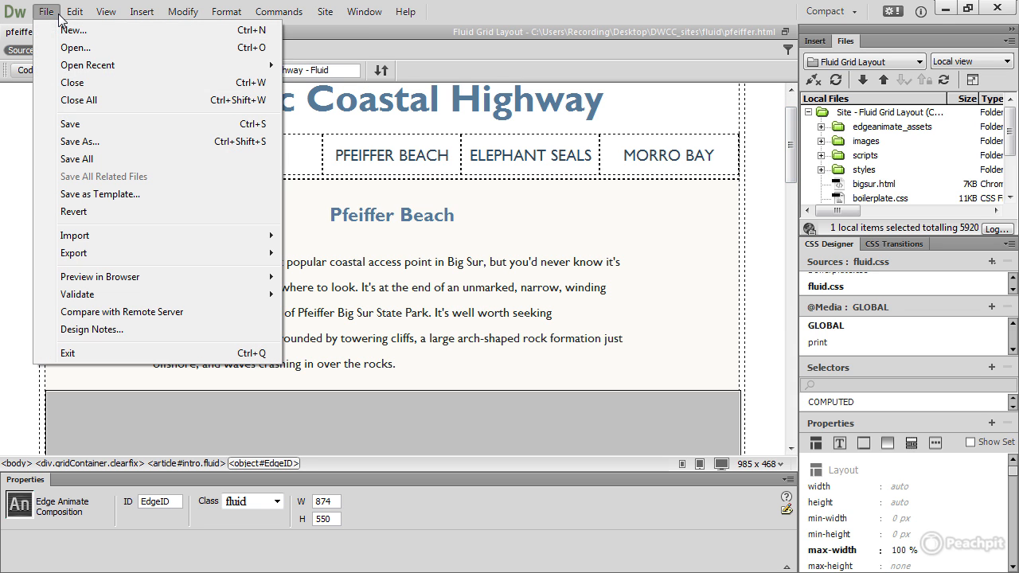
{"action": "left_click", "coordinate": [72, 123]}
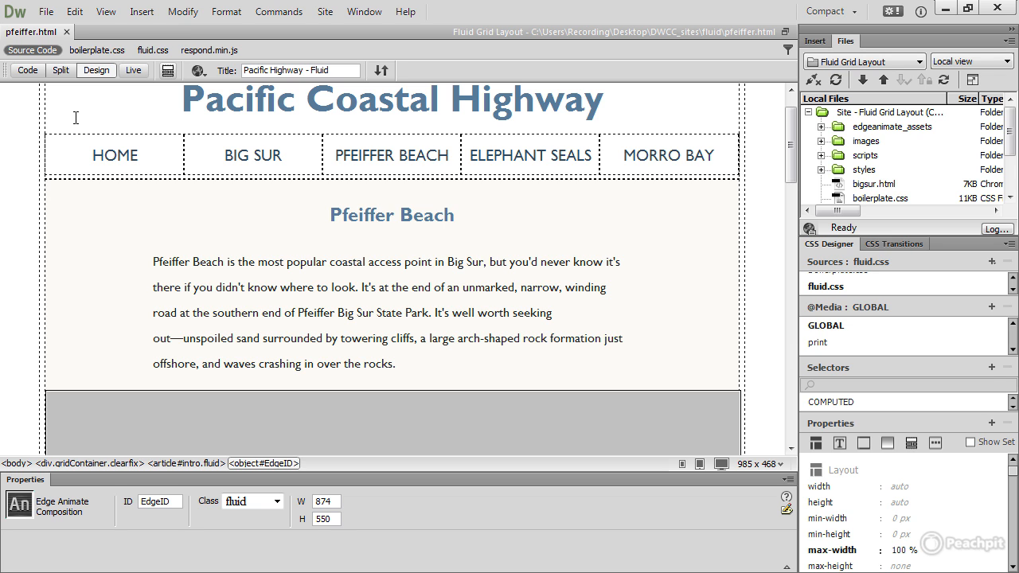
{"action": "left_click", "coordinate": [199, 72]}
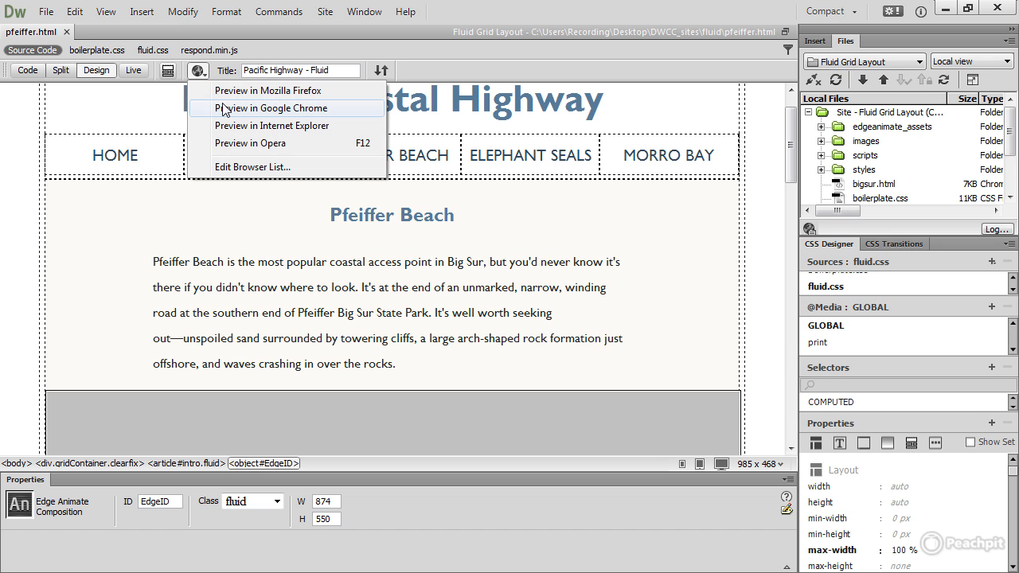
{"action": "left_click", "coordinate": [225, 107]}
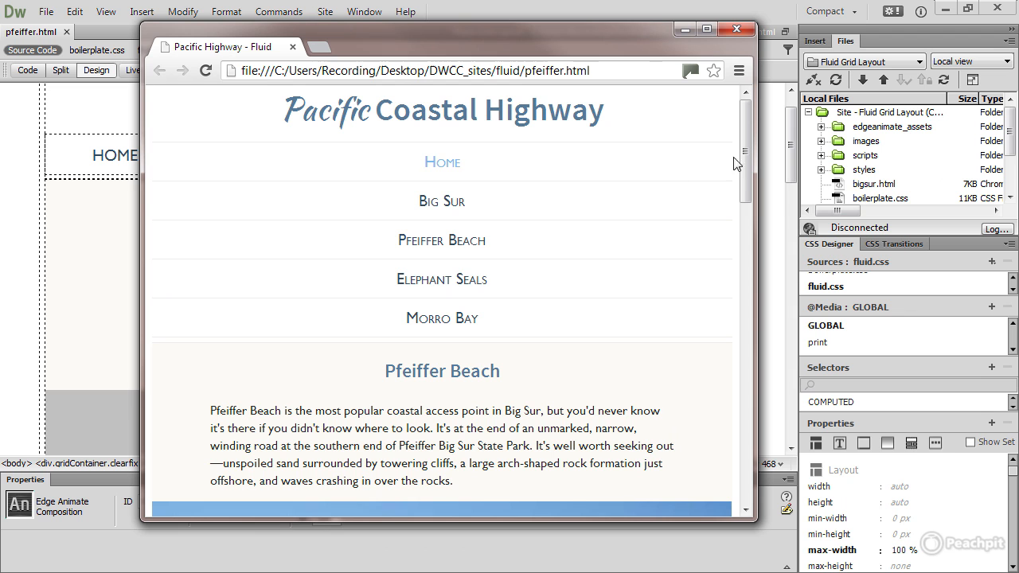
{"action": "left_click_drag", "start_coordinate": [741, 156], "coordinate": [735, 273]}
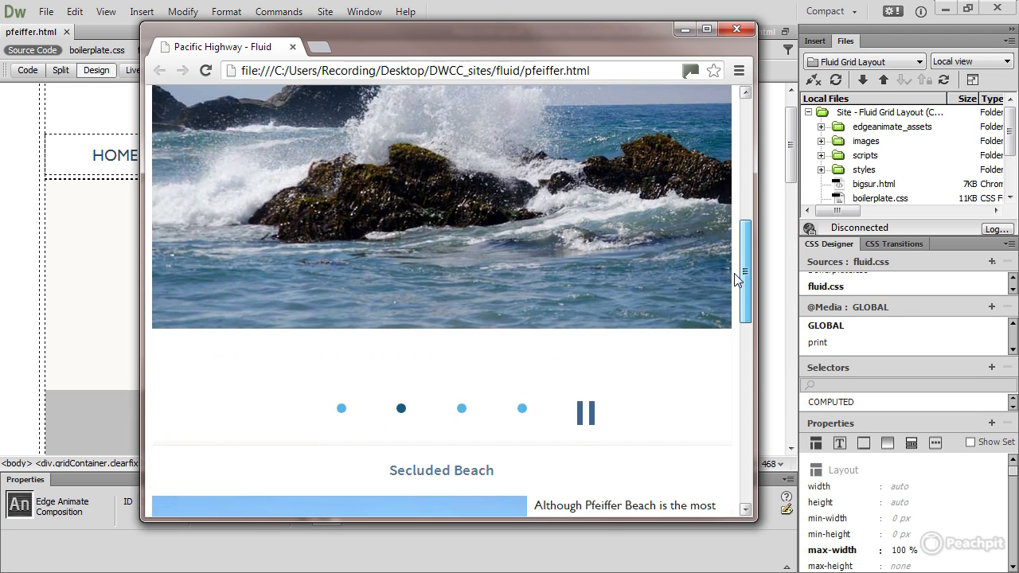
Step: Check how the slideshow and the space below it adapt at wider and phone-like browser widths, then return to Dreamweaver
{"action": "left_click_drag", "start_coordinate": [757, 363], "coordinate": [809, 374]}
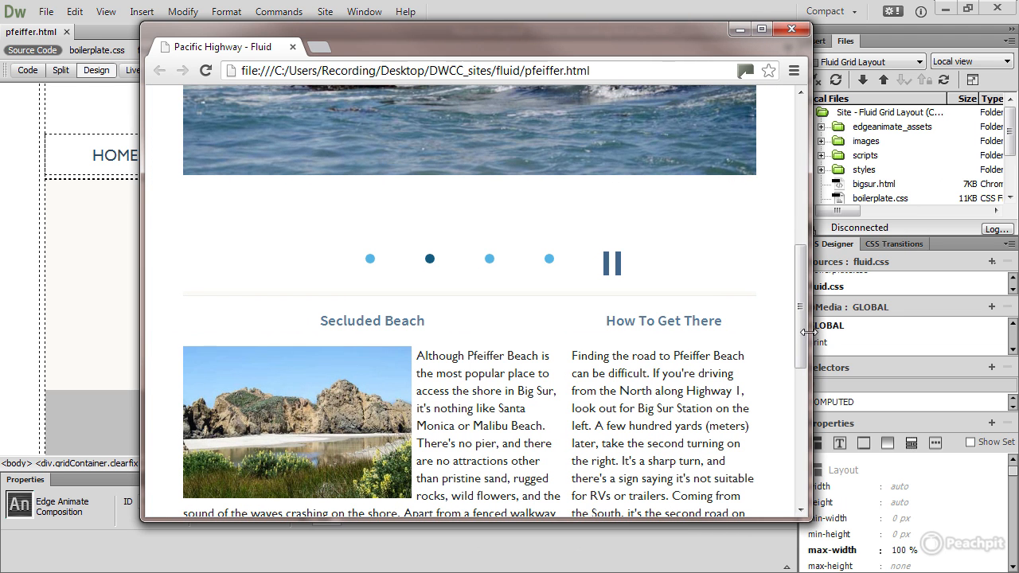
{"action": "left_click_drag", "start_coordinate": [803, 318], "coordinate": [811, 246]}
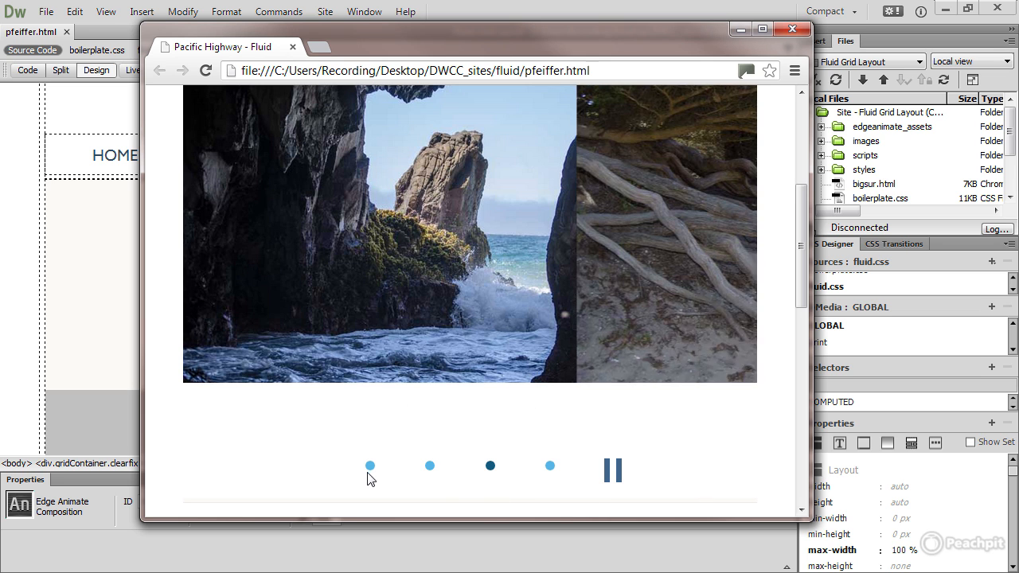
{"action": "left_click_drag", "start_coordinate": [803, 278], "coordinate": [805, 248]}
{"action": "left_click_drag", "start_coordinate": [806, 355], "coordinate": [509, 319]}
{"action": "mouse_move", "coordinate": [498, 214]}
{"action": "left_mouse_down"}
{"action": "mouse_move", "coordinate": [501, 277]}
{"action": "mouse_move", "coordinate": [509, 215]}
{"action": "left_mouse_up"}
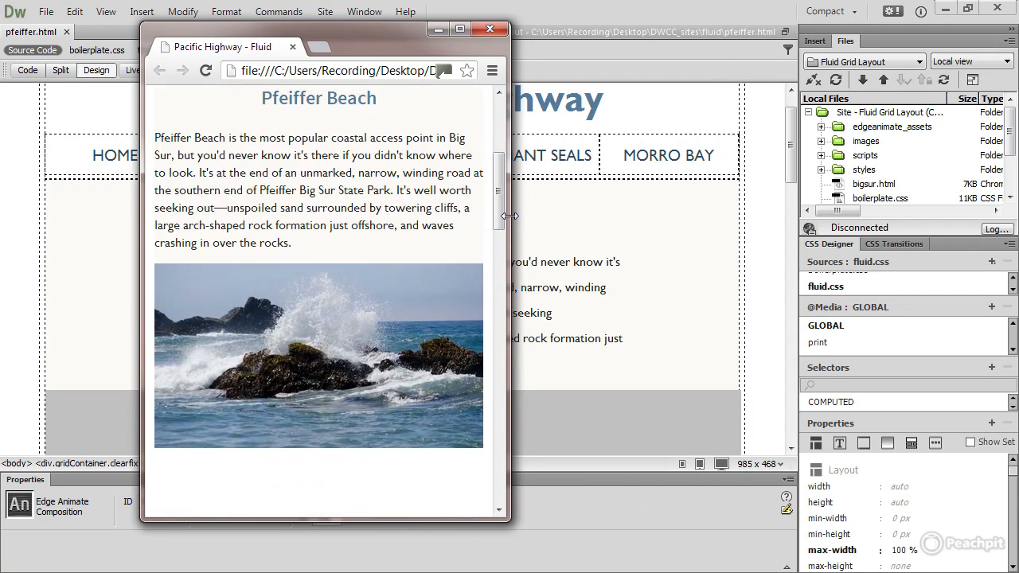
{"action": "left_click", "coordinate": [435, 30]}
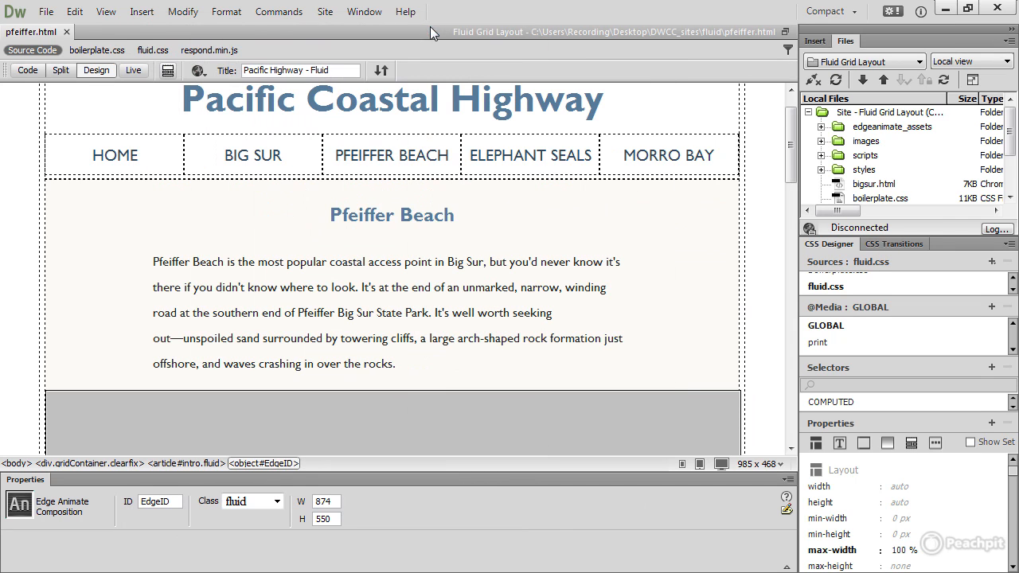
Step: Show the page's code alongside the design and add a blank line just before the closing </body> tag
{"action": "left_click", "coordinate": [61, 71]}
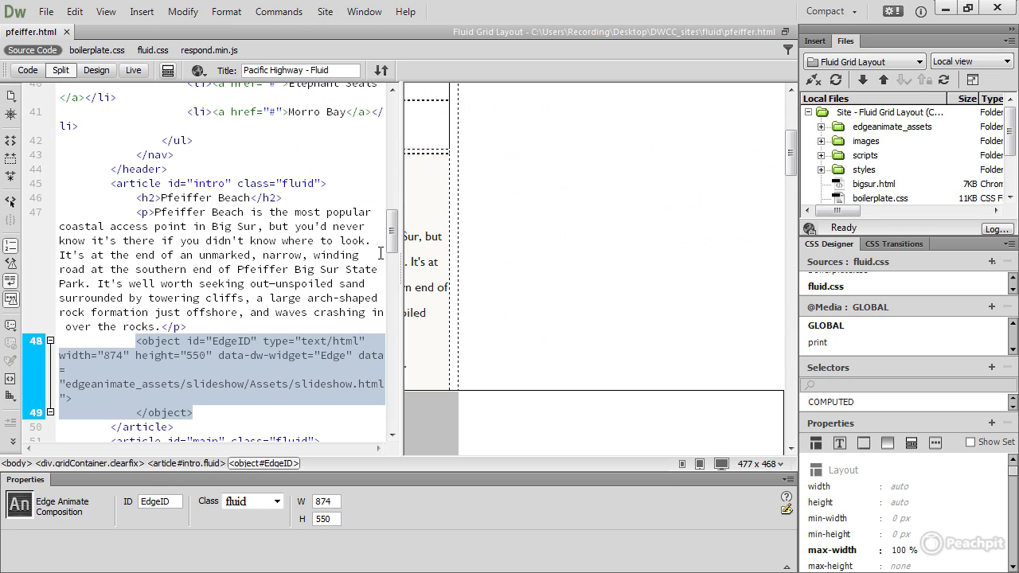
{"action": "left_click_drag", "start_coordinate": [390, 247], "coordinate": [386, 407]}
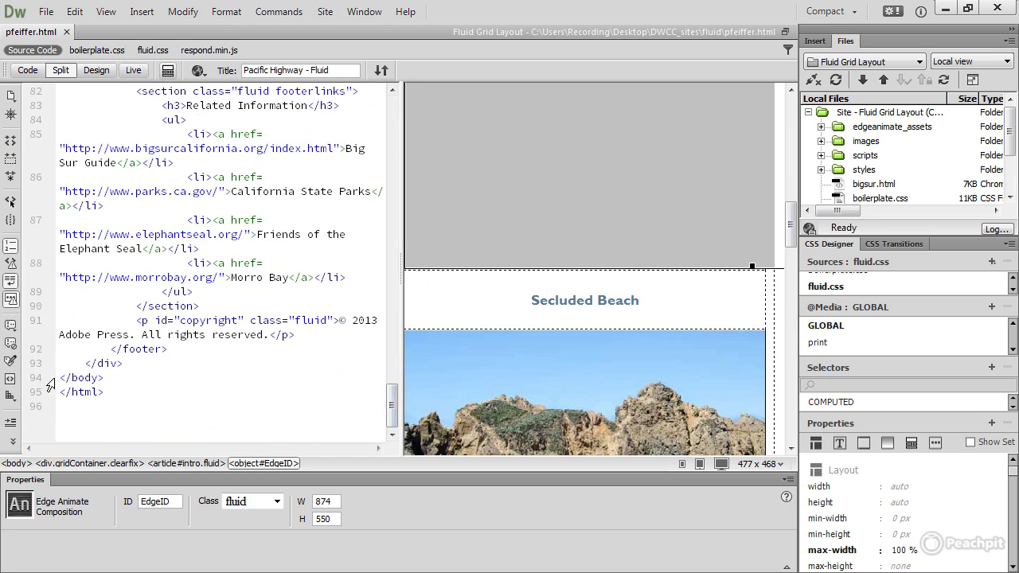
{"action": "left_click", "coordinate": [61, 377]}
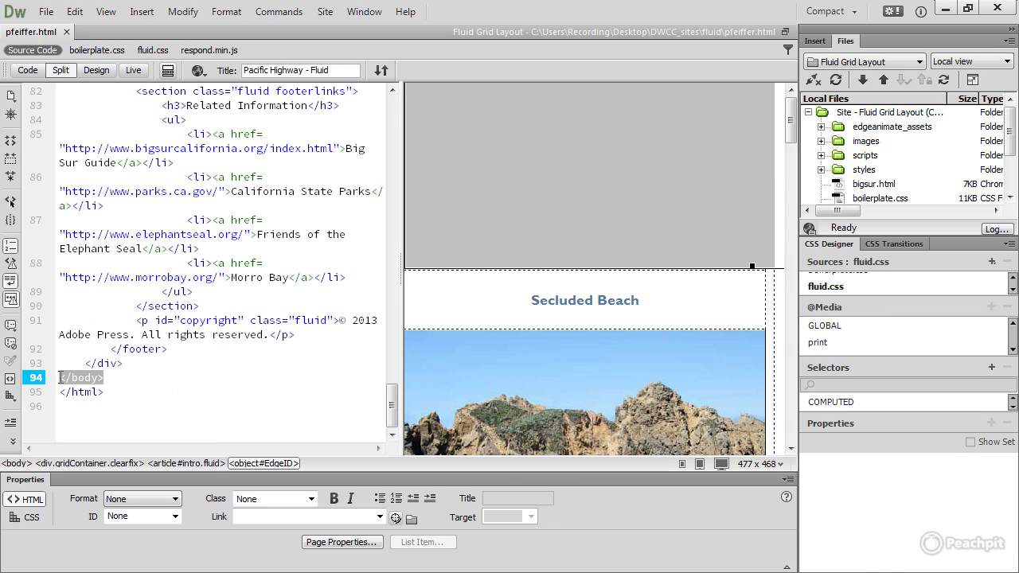
{"action": "key", "text": "Return"}
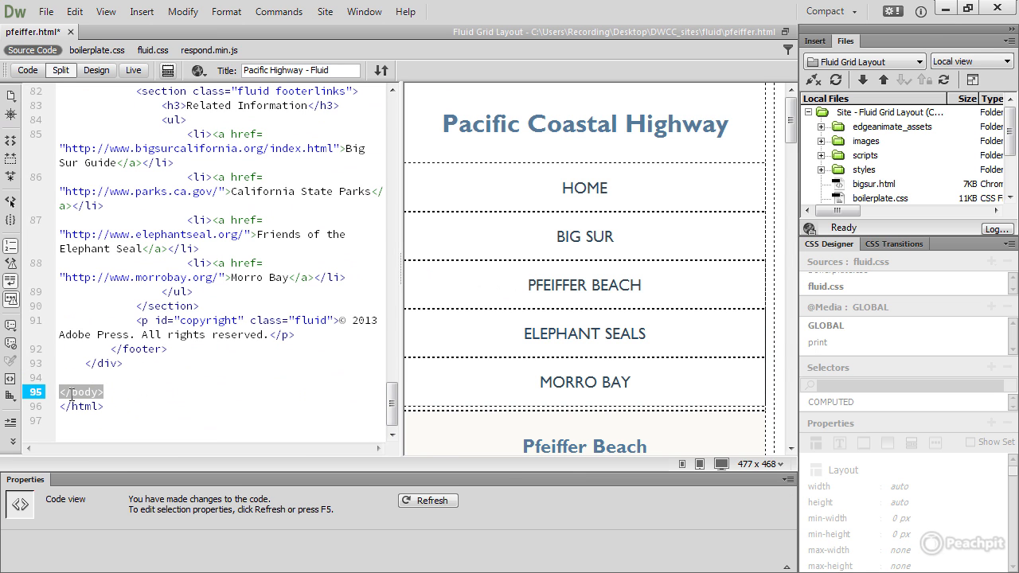
{"action": "key", "text": "Up"}
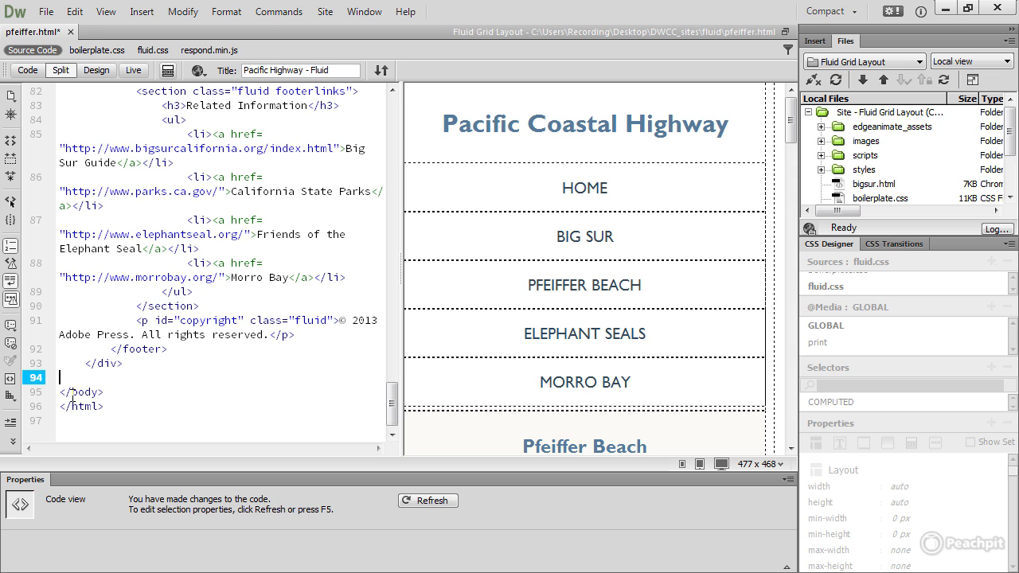
Step: Copy the whole fixHeight script from fixHeight.txt in Notepad into the blank line before </body>, leaving no empty line after it
{"action": "left_click_drag", "start_coordinate": [1018, 175], "coordinate": [660, 103]}
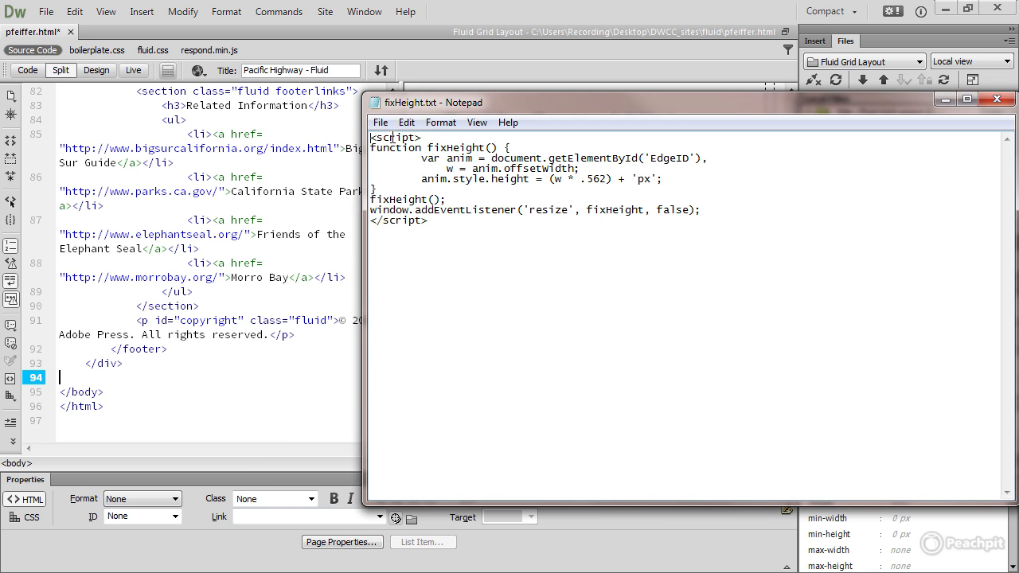
{"action": "left_click_drag", "start_coordinate": [373, 140], "coordinate": [472, 230]}
{"action": "right_click", "coordinate": [453, 169]}
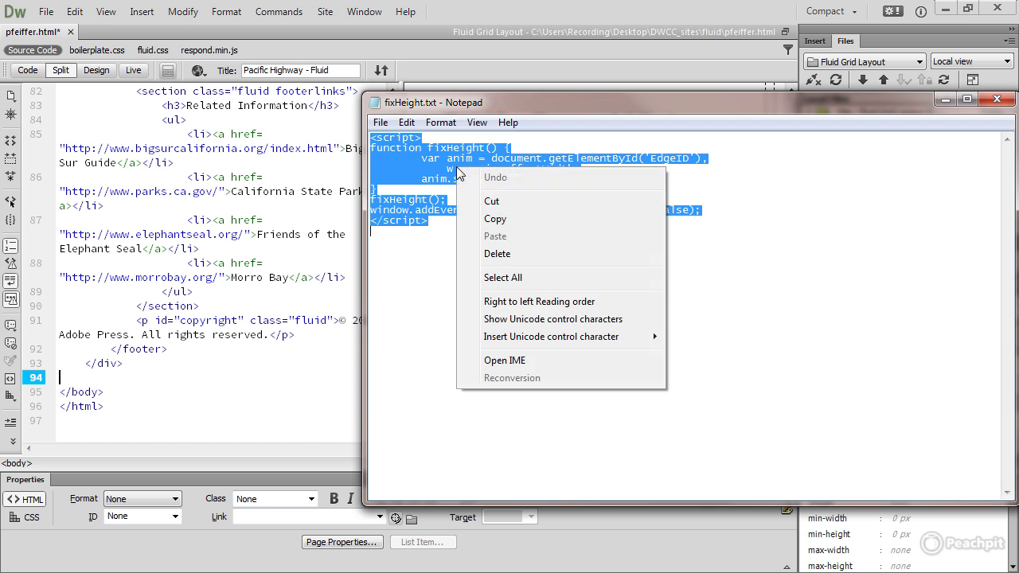
{"action": "left_click", "coordinate": [518, 221]}
{"action": "left_click", "coordinate": [100, 375]}
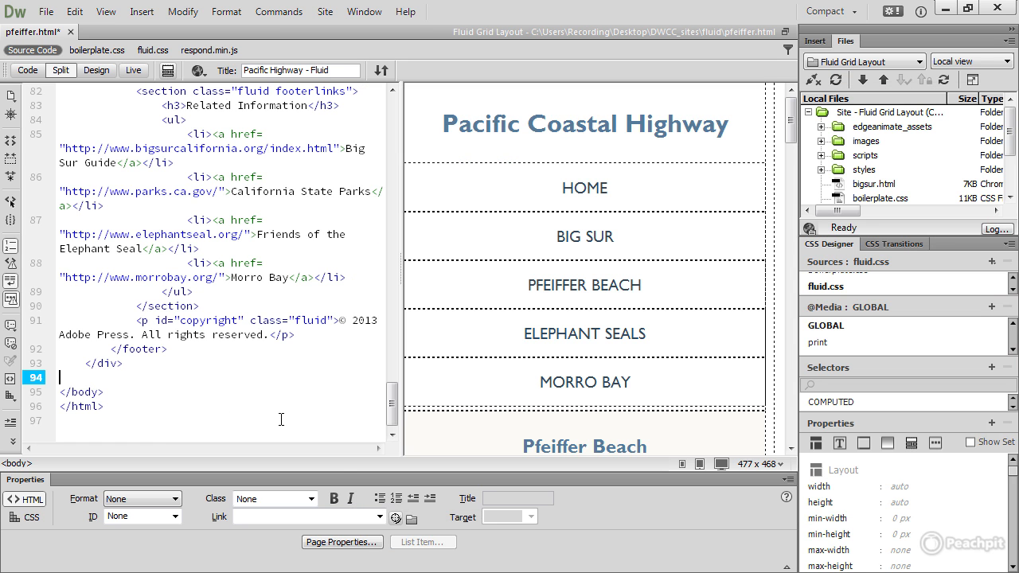
{"action": "key", "text": "ctrl+v"}
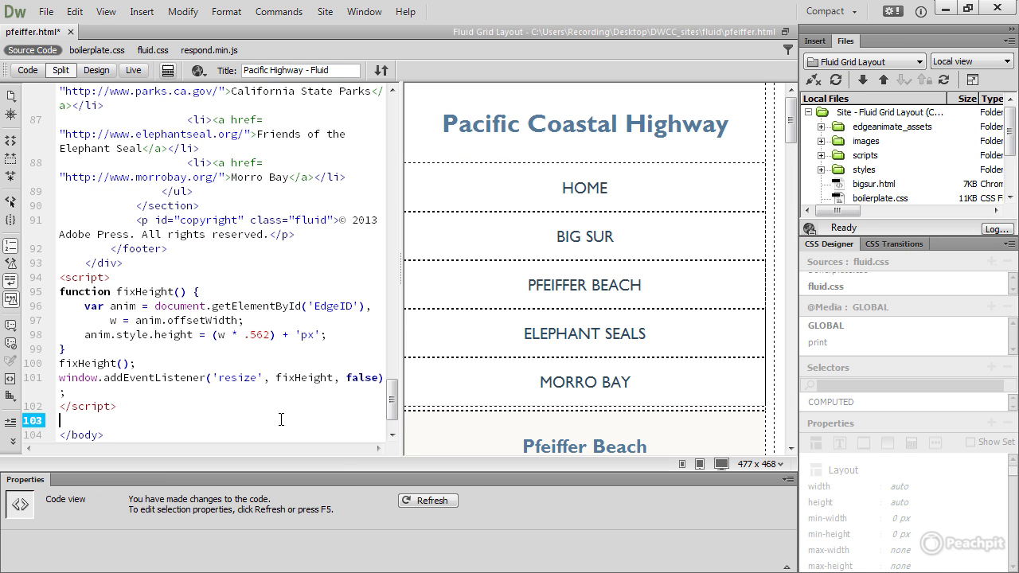
{"action": "key", "text": "BackSpace"}
Step: Save pfeiffer.html, recheck the reloaded slideshow in Chrome at narrow and wider window widths, and return to Dreamweaver
{"action": "key", "text": "ctrl+s"}
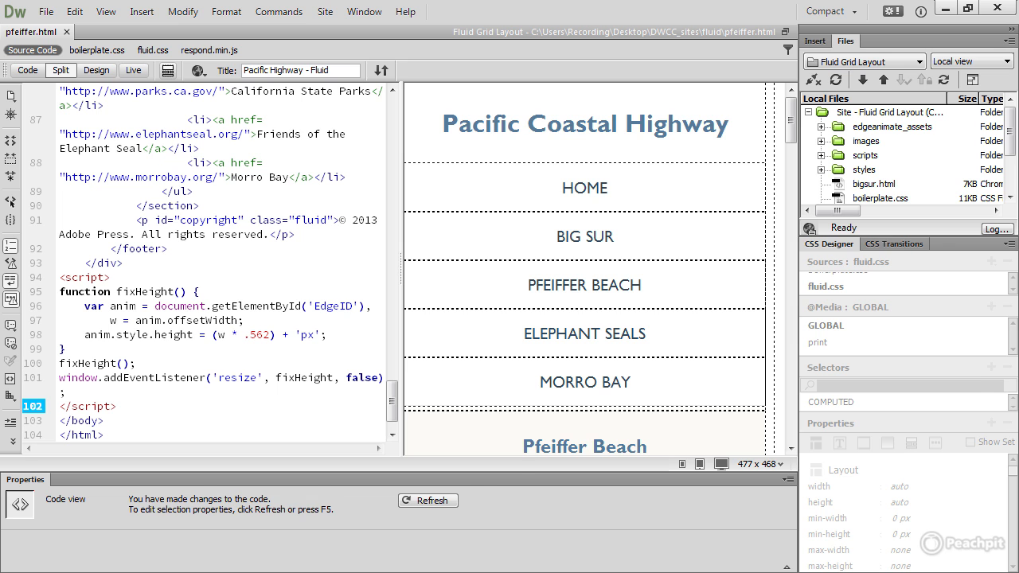
{"action": "key", "text": "F12"}
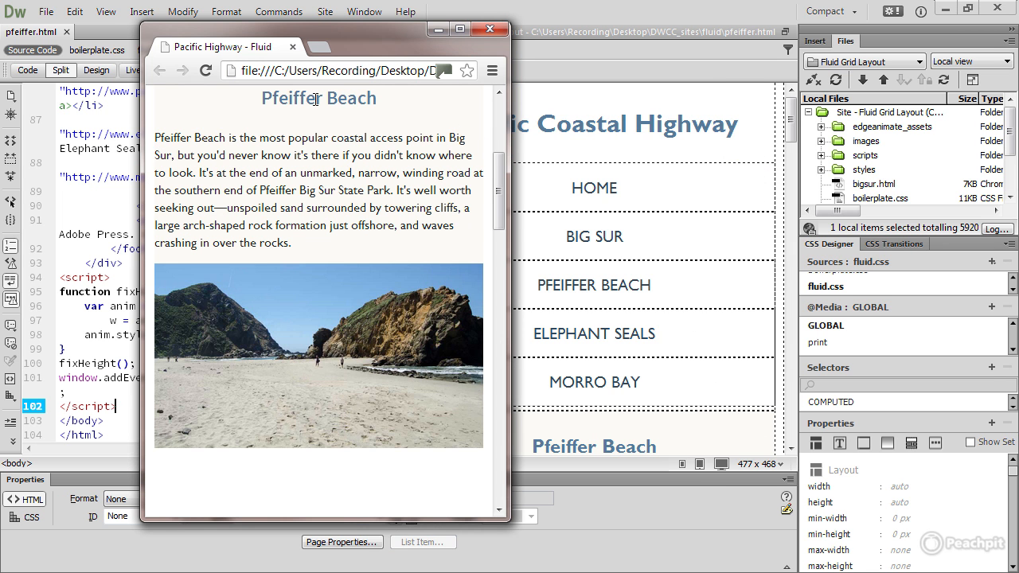
{"action": "left_click", "coordinate": [207, 71]}
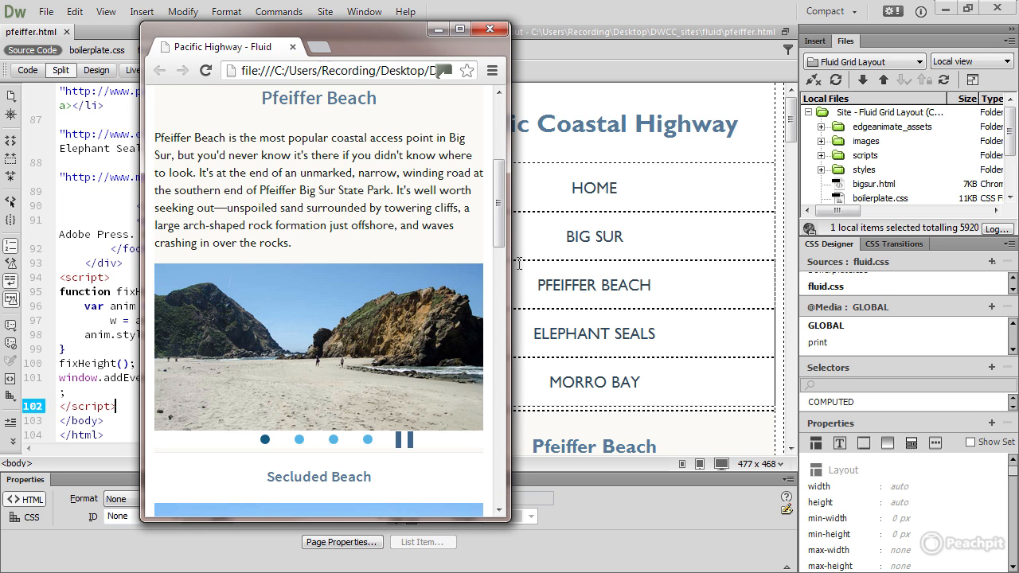
{"action": "left_click_drag", "start_coordinate": [510, 223], "coordinate": [713, 292]}
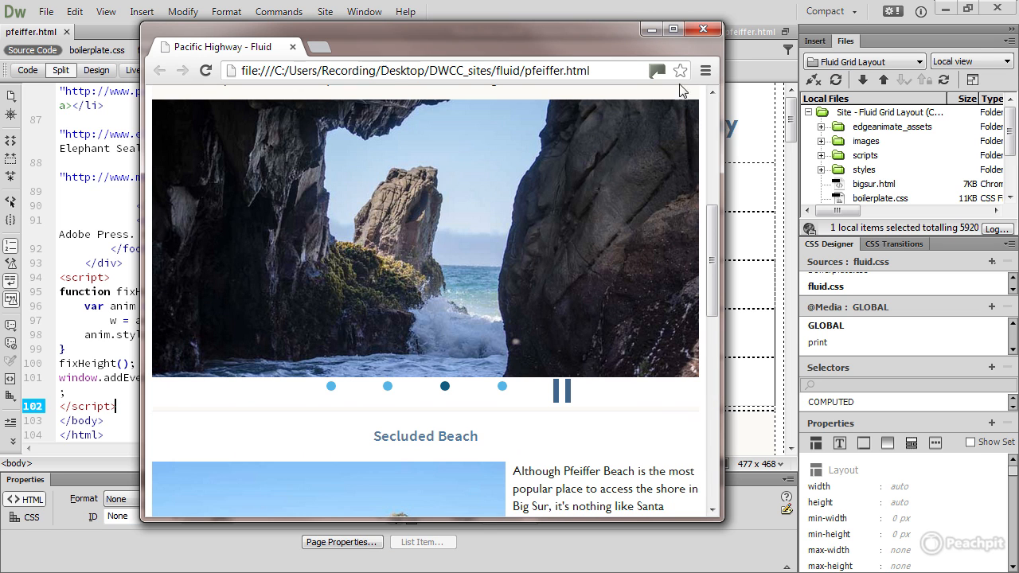
{"action": "left_click", "coordinate": [649, 30]}
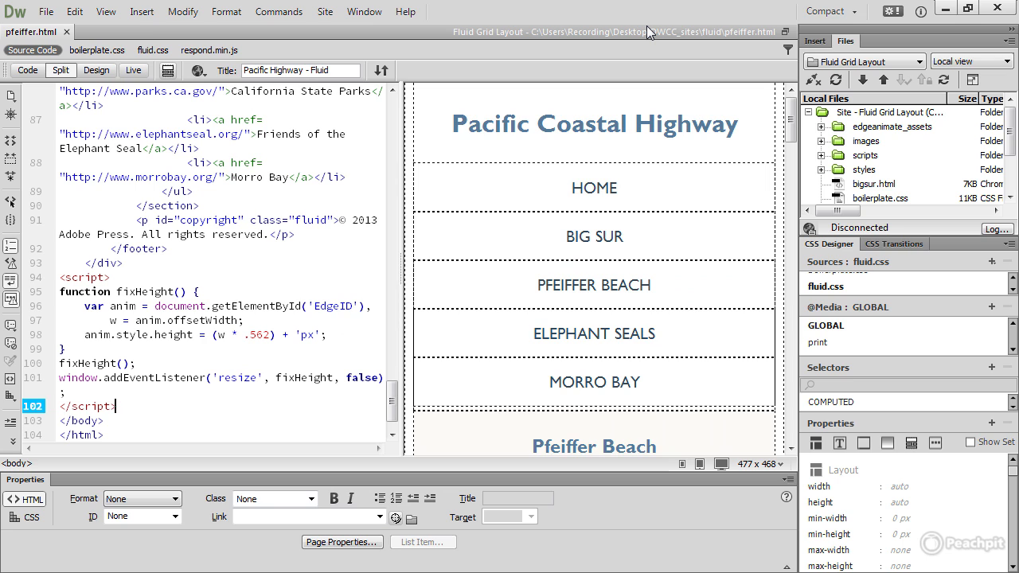